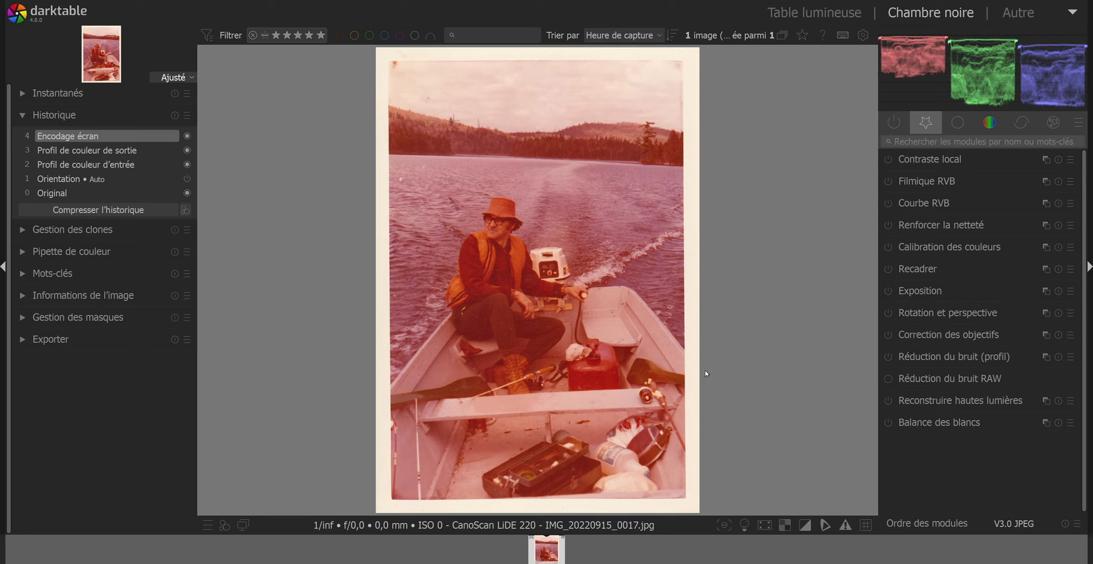
- Open the settings of the Niveaux RVB module
{"action": "left_click", "coordinate": [958, 123]}
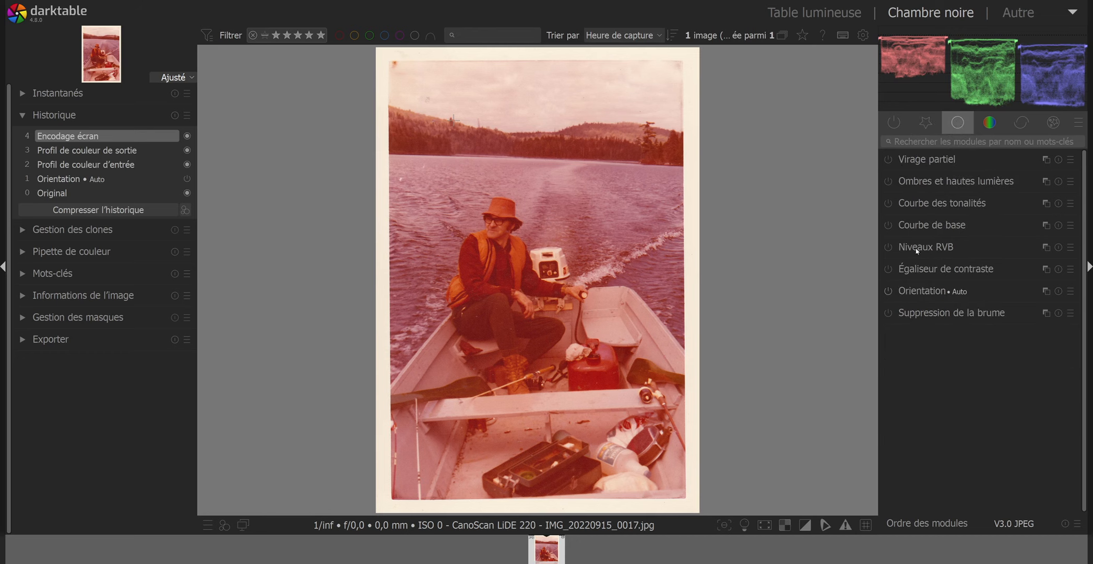
{"action": "left_click", "coordinate": [938, 248]}
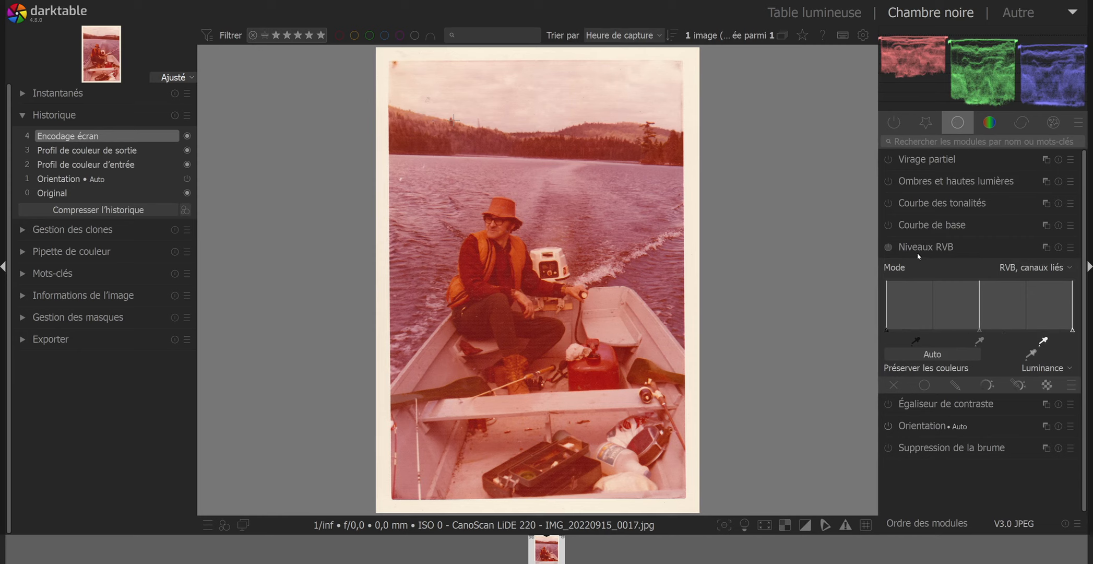
- Try automatic levels with the RGB channels linked, and reset the Niveaux RVB module
{"action": "left_click", "coordinate": [932, 355]}
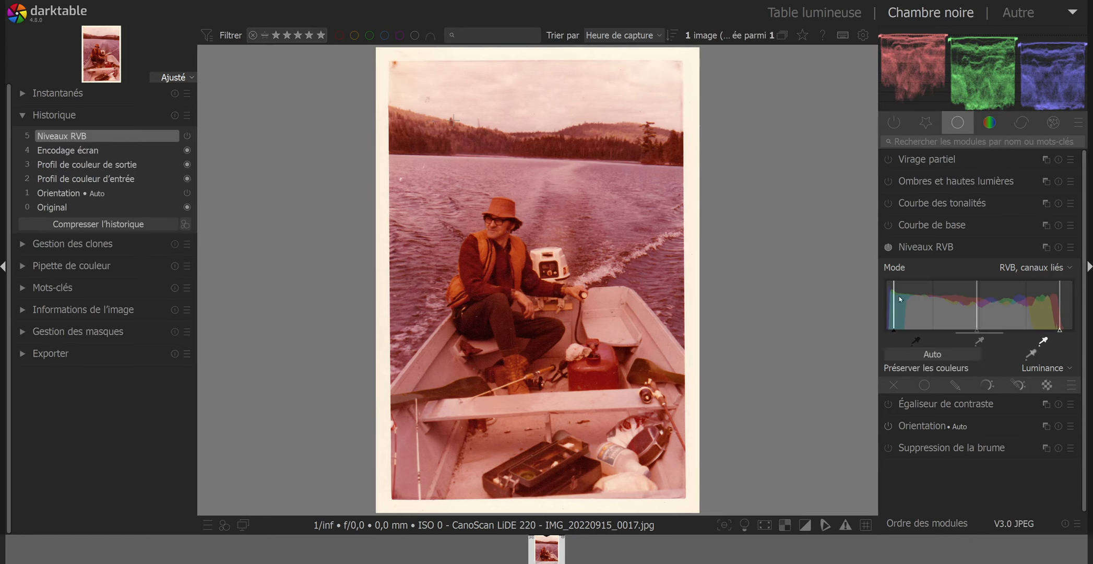
{"action": "left_click", "coordinate": [1059, 247]}
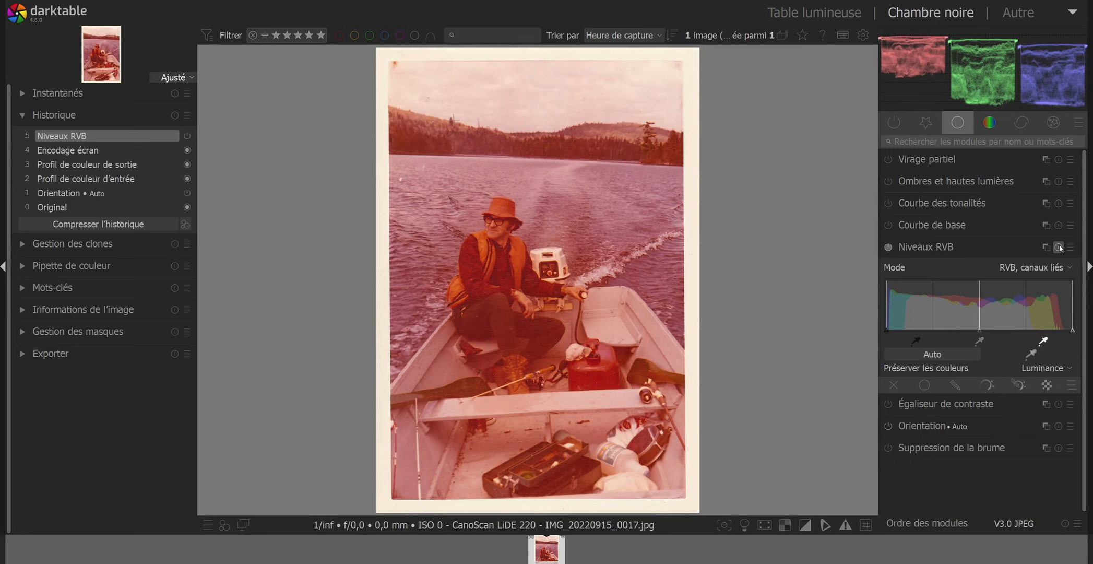
- Switch Niveaux RVB to the "RVB, canaux indépendants" mode and apply automatic levels to the red, green and blue channels in turn
{"action": "left_click", "coordinate": [1034, 267]}
{"action": "left_click", "coordinate": [972, 279]}
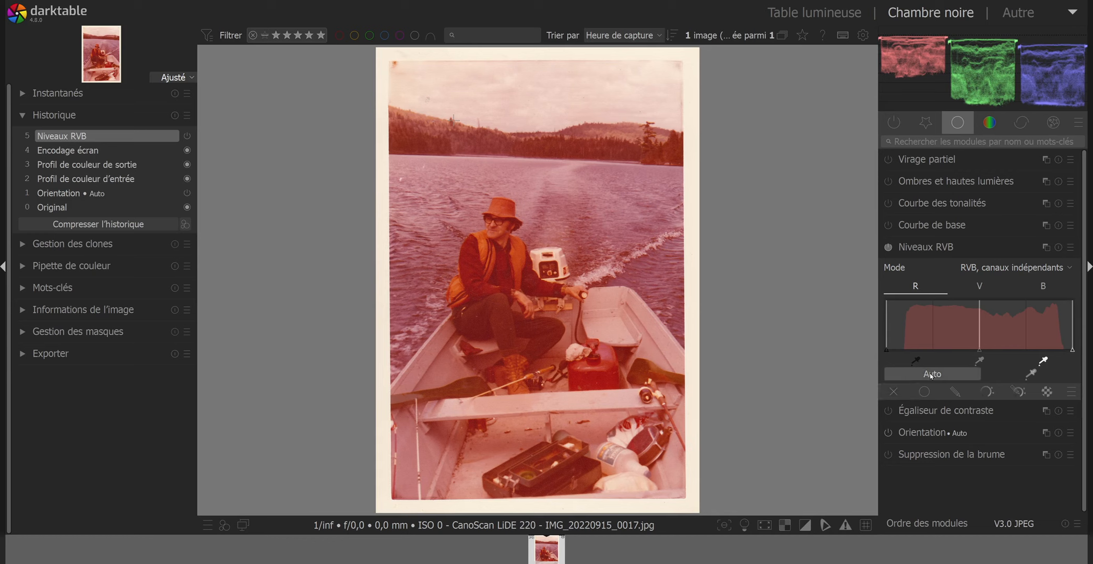
{"action": "left_click", "coordinate": [932, 374]}
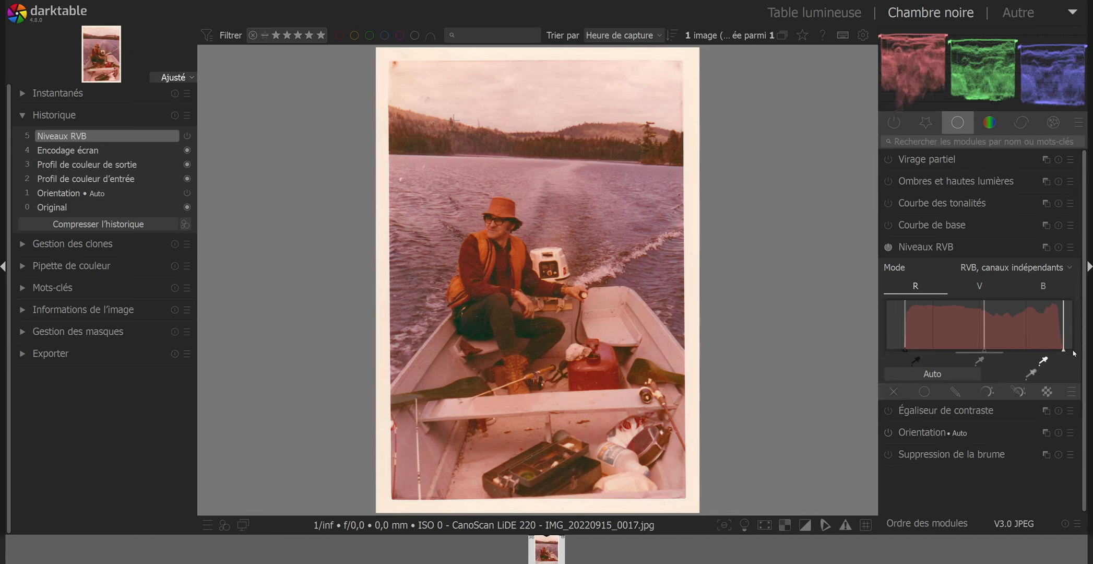
{"action": "left_click", "coordinate": [979, 287]}
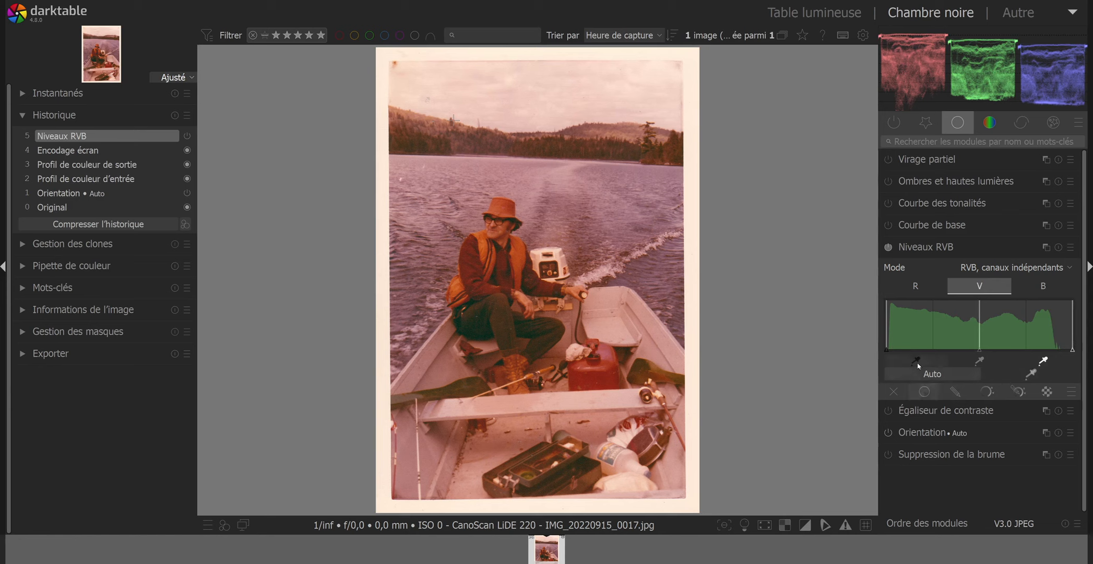
{"action": "left_click", "coordinate": [933, 374]}
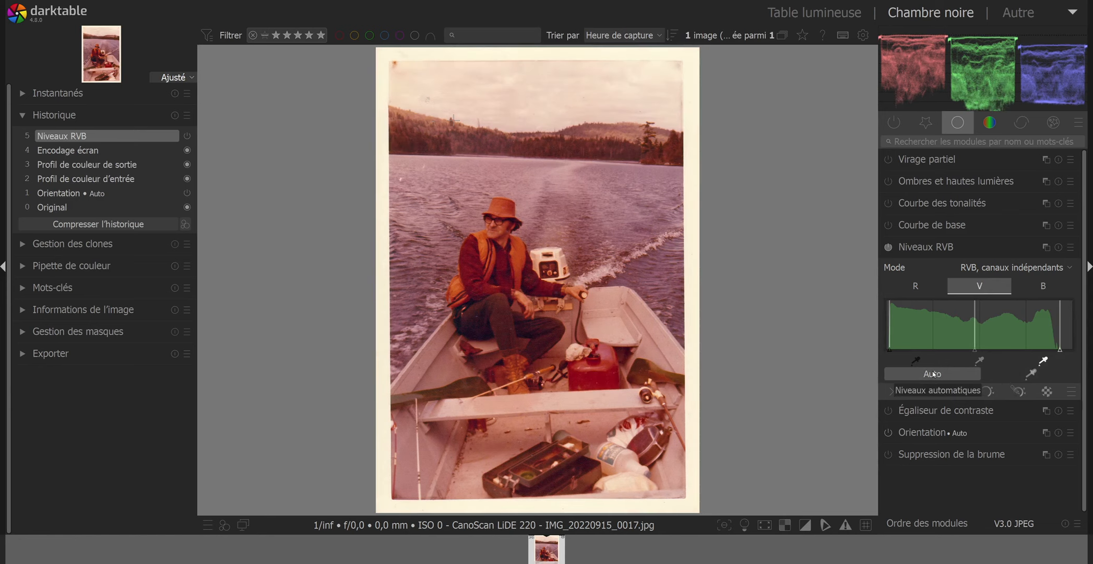
{"action": "left_click", "coordinate": [1043, 286]}
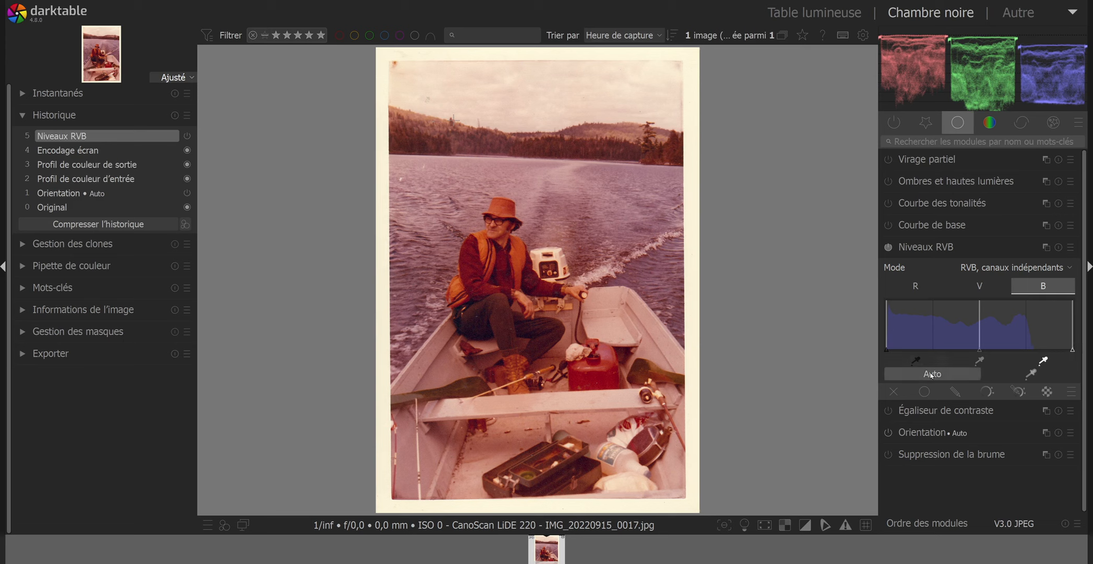
{"action": "left_click", "coordinate": [932, 374]}
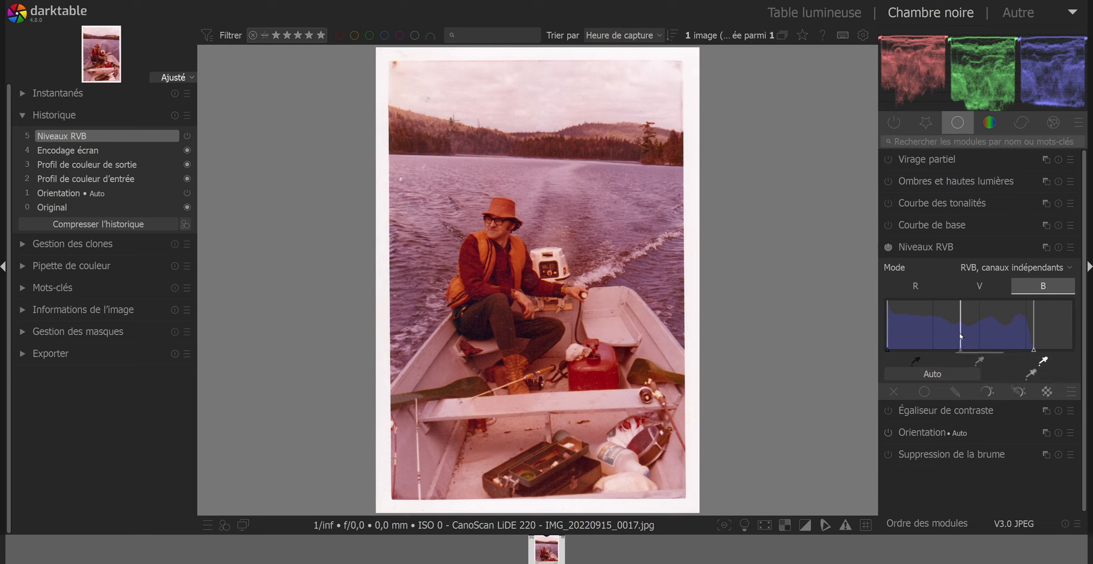
- Move the green channel's grey point toward the shadows and the red channel's slightly toward the highlights to neutralise the photo's red cast
{"action": "mouse_move", "coordinate": [961, 335]}
{"action": "left_mouse_down"}
{"action": "mouse_move", "coordinate": [941, 347]}
{"action": "mouse_move", "coordinate": [978, 341]}
{"action": "mouse_move", "coordinate": [948, 351]}
{"action": "mouse_move", "coordinate": [962, 350]}
{"action": "left_mouse_up"}
{"action": "left_click", "coordinate": [978, 288]}
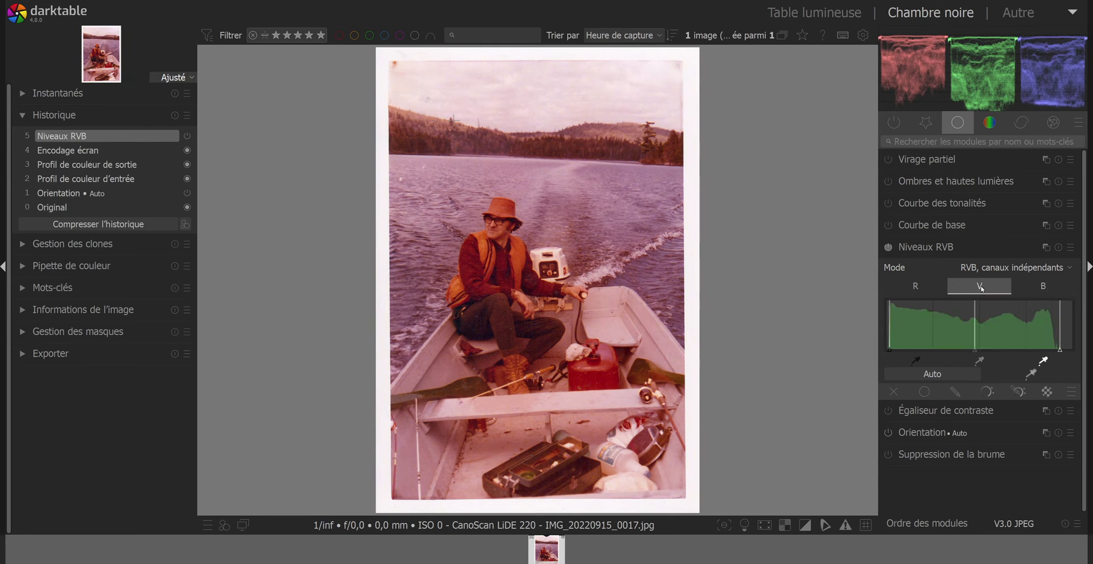
{"action": "left_click_drag", "start_coordinate": [978, 338], "coordinate": [964, 346]}
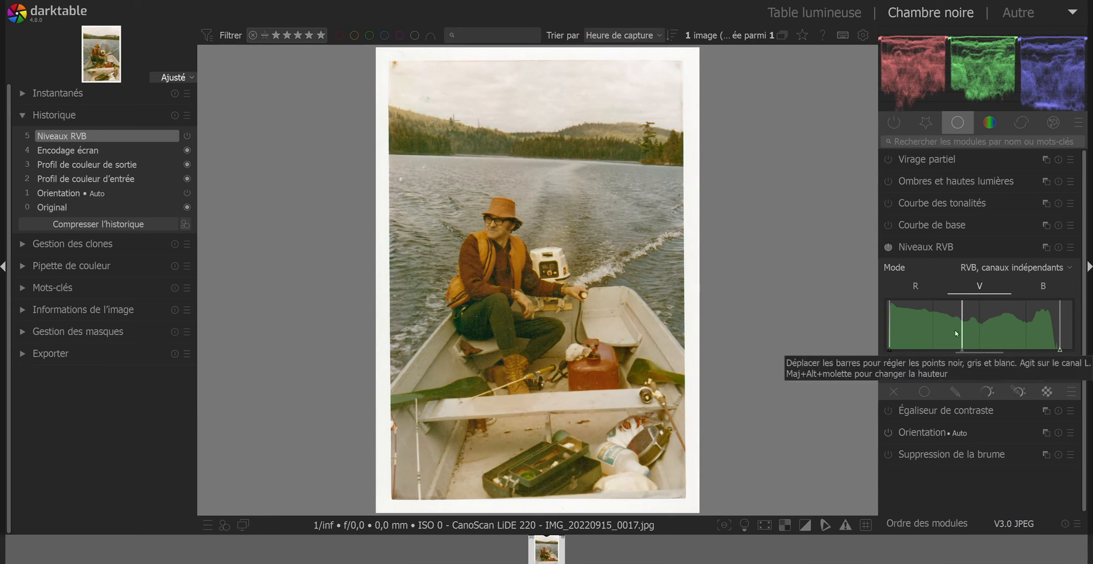
{"action": "left_click", "coordinate": [915, 286]}
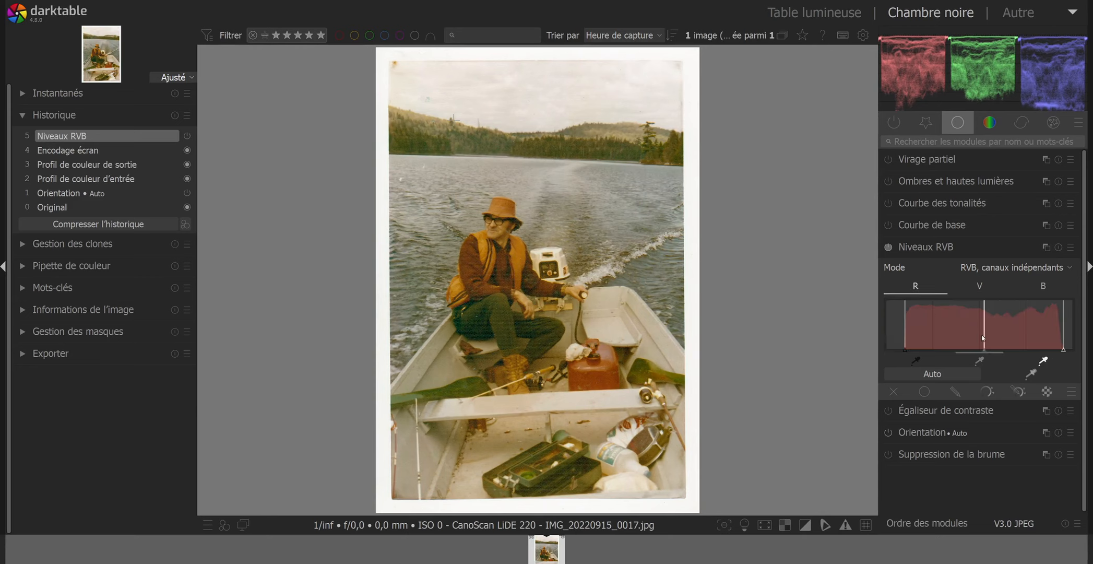
{"action": "left_click_drag", "start_coordinate": [983, 338], "coordinate": [987, 336]}
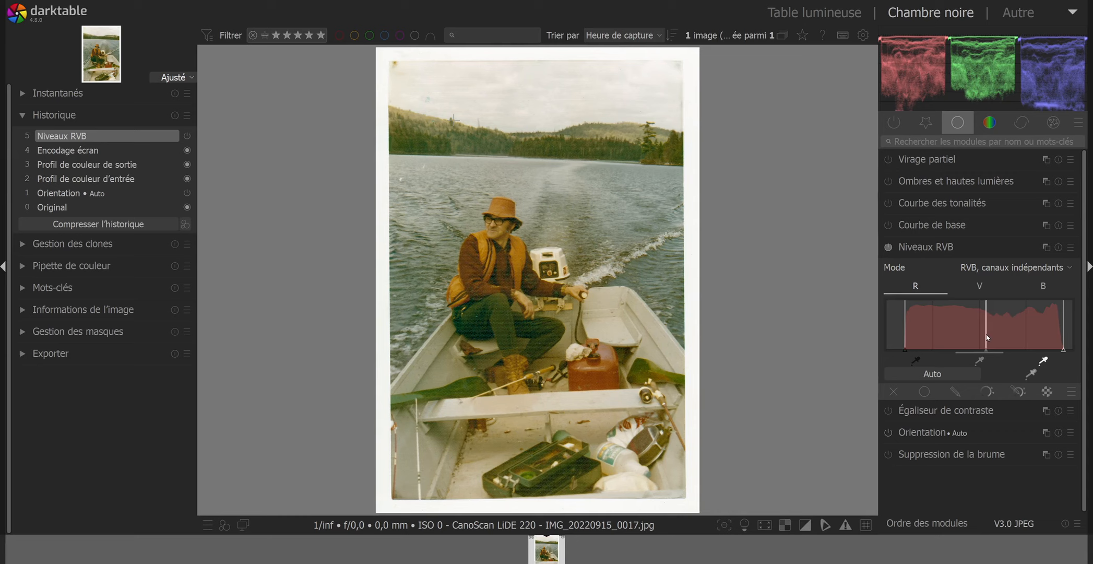
- Fine-tune the colour balance by moving the green grey point slightly toward the highlights and the blue one further toward the shadows
{"action": "left_click", "coordinate": [980, 286]}
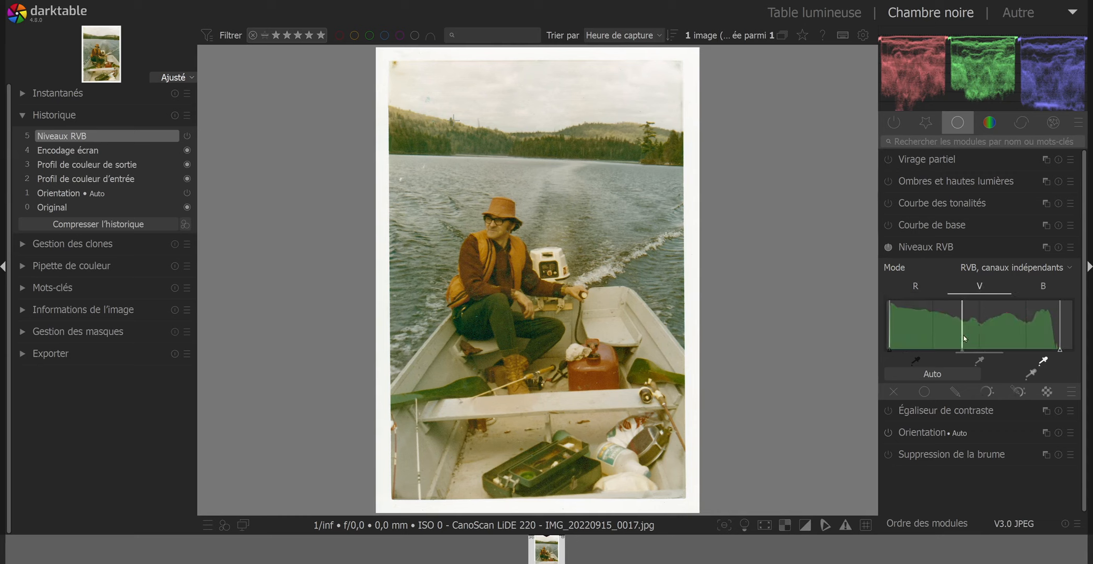
{"action": "left_click_drag", "start_coordinate": [964, 337], "coordinate": [965, 338]}
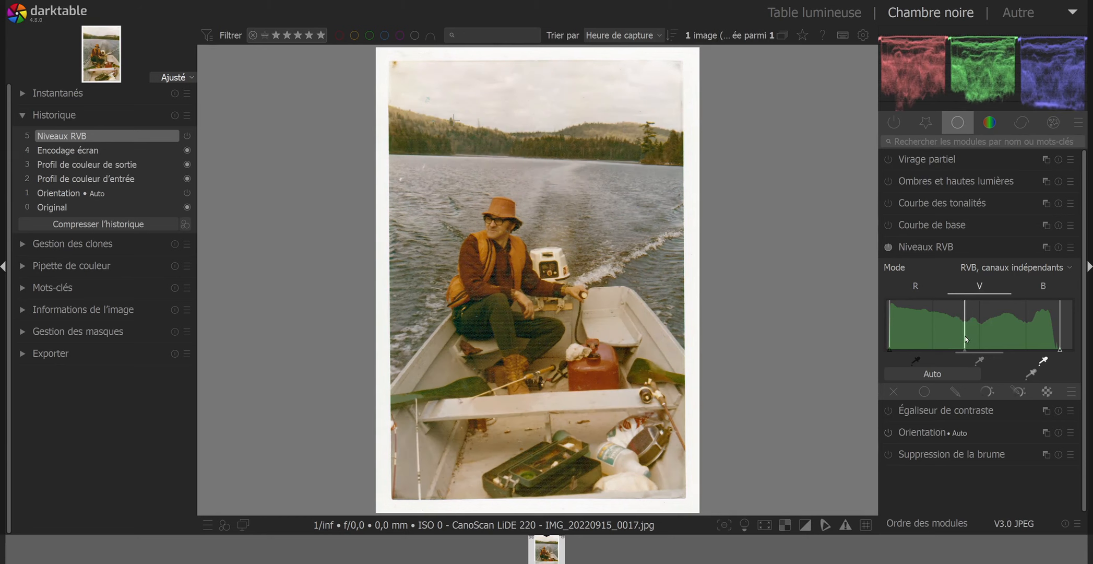
{"action": "left_click", "coordinate": [1043, 284]}
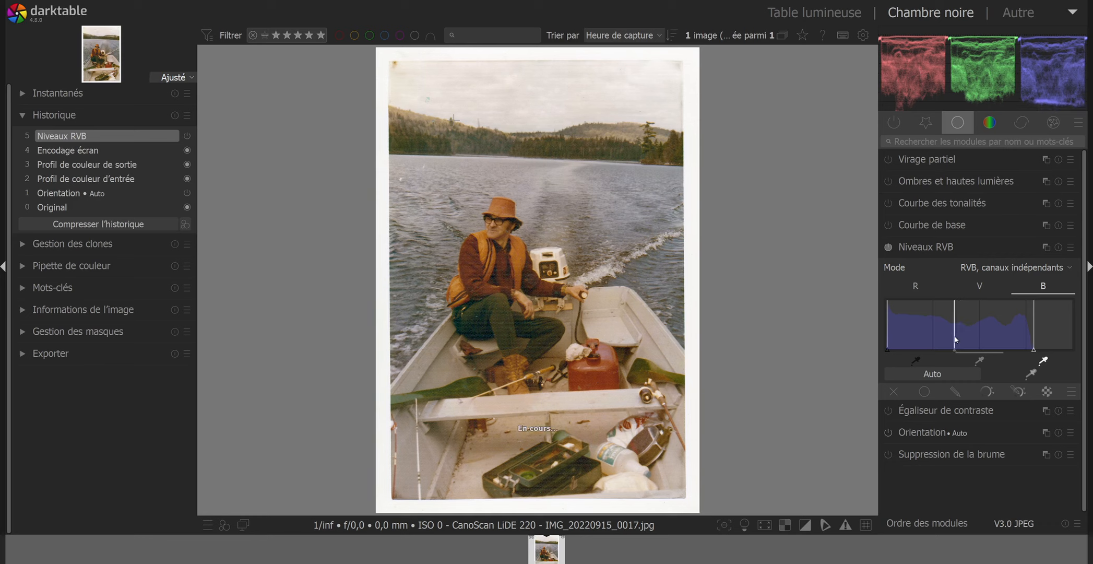
{"action": "left_click_drag", "start_coordinate": [959, 334], "coordinate": [952, 345]}
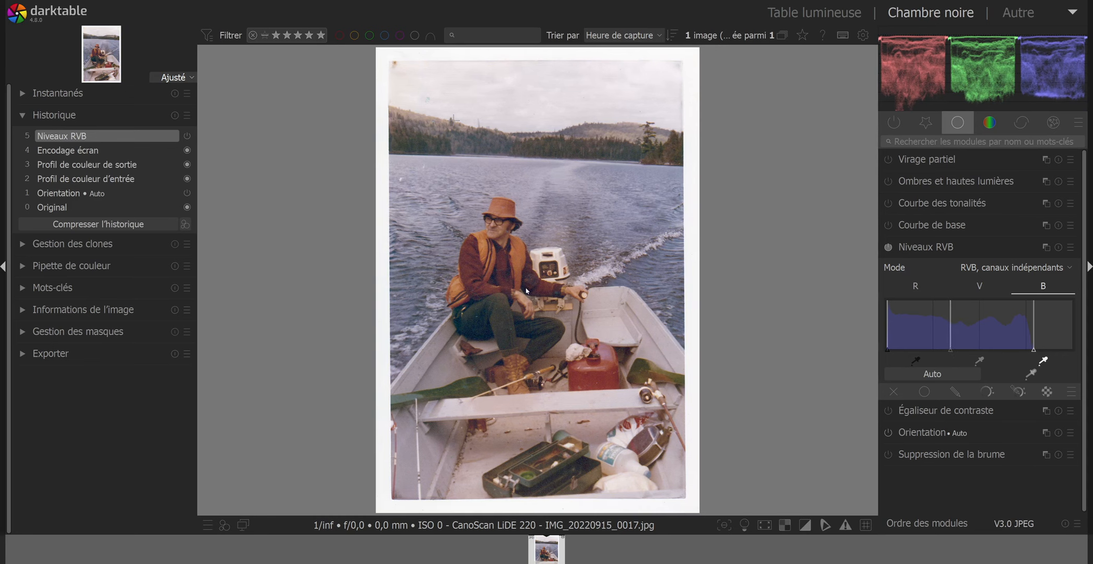
{"action": "scroll", "coordinate": [527, 291], "scroll_direction": "up", "scroll_amount": 3}
{"action": "scroll", "coordinate": [526, 290], "scroll_direction": "up", "scroll_amount": 1}
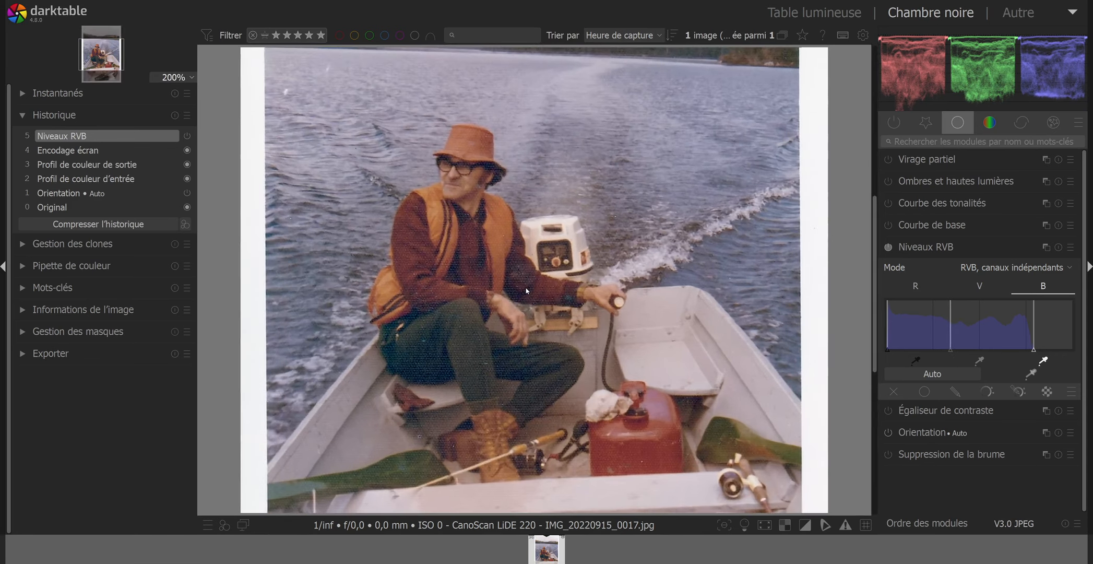
{"action": "scroll", "coordinate": [526, 290], "scroll_direction": "down", "scroll_amount": 4}
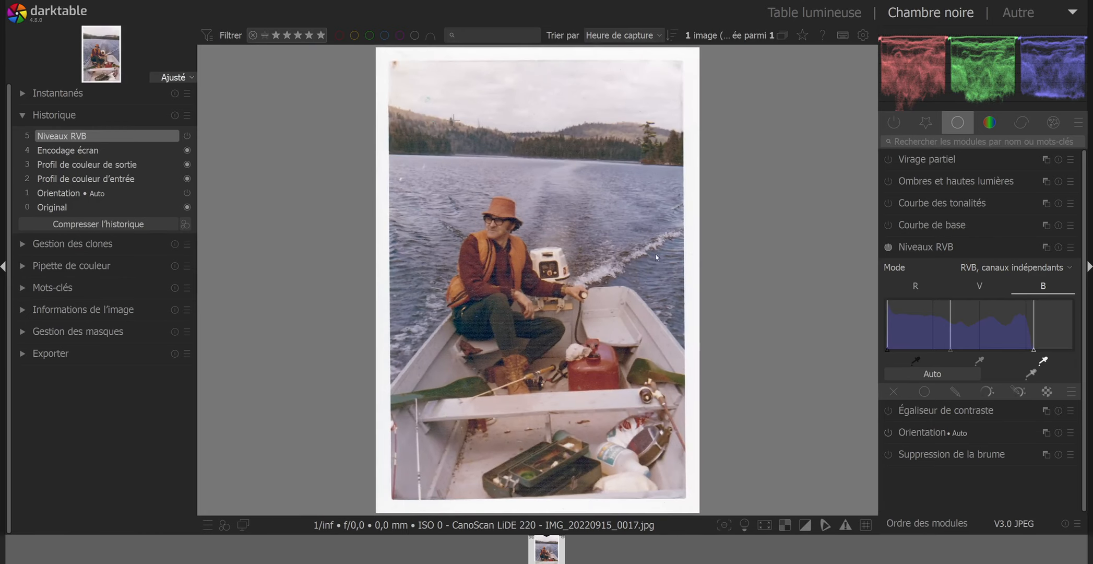
- Revert the edit history to the Original state, take a snapshot of it and display that snapshot for comparison
{"action": "left_click", "coordinate": [52, 208]}
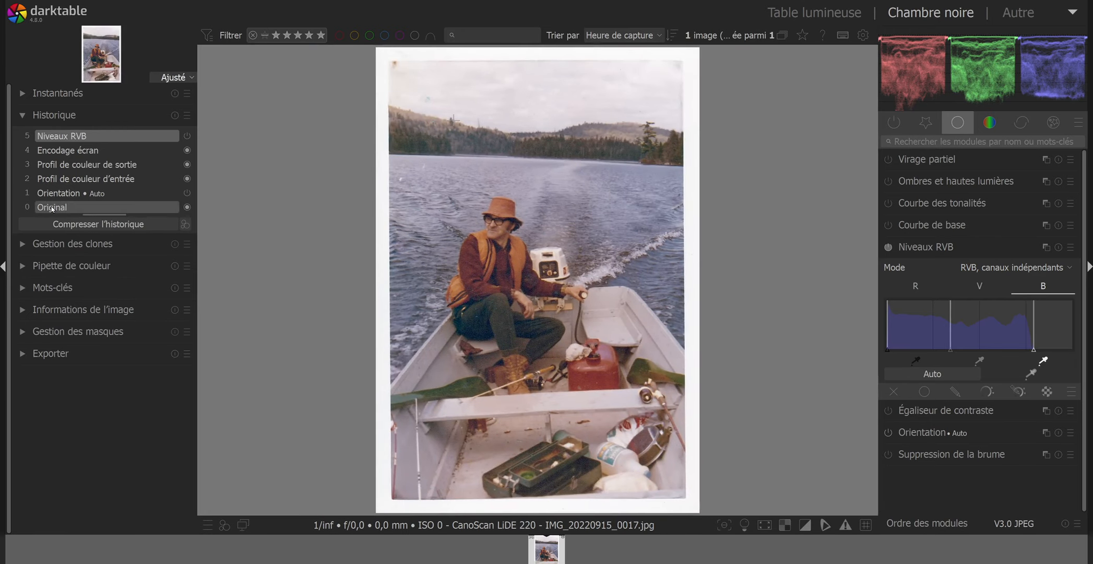
{"action": "left_click", "coordinate": [38, 95]}
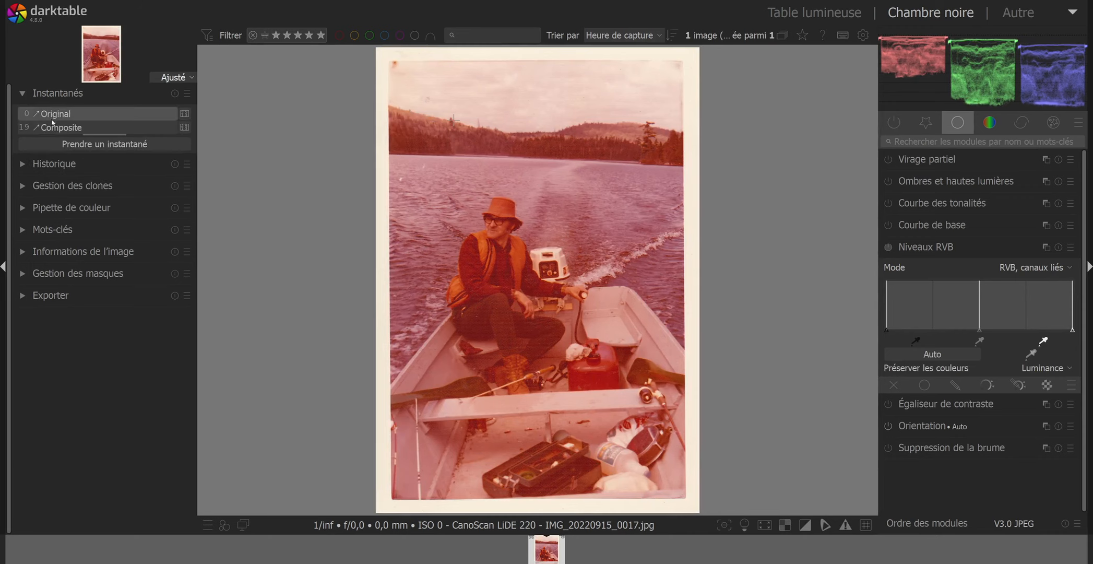
{"action": "left_click", "coordinate": [86, 144]}
{"action": "left_click", "coordinate": [73, 113]}
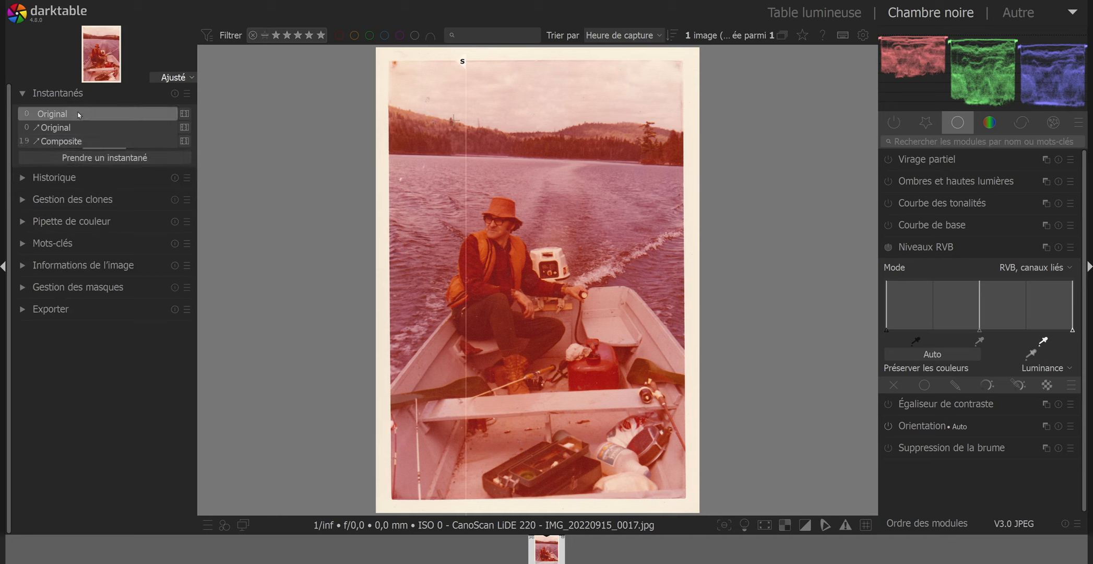
- Restore the Niveaux RVB history state and sweep the snapshot divider across the photo to compare it with the original
{"action": "left_click", "coordinate": [21, 177]}
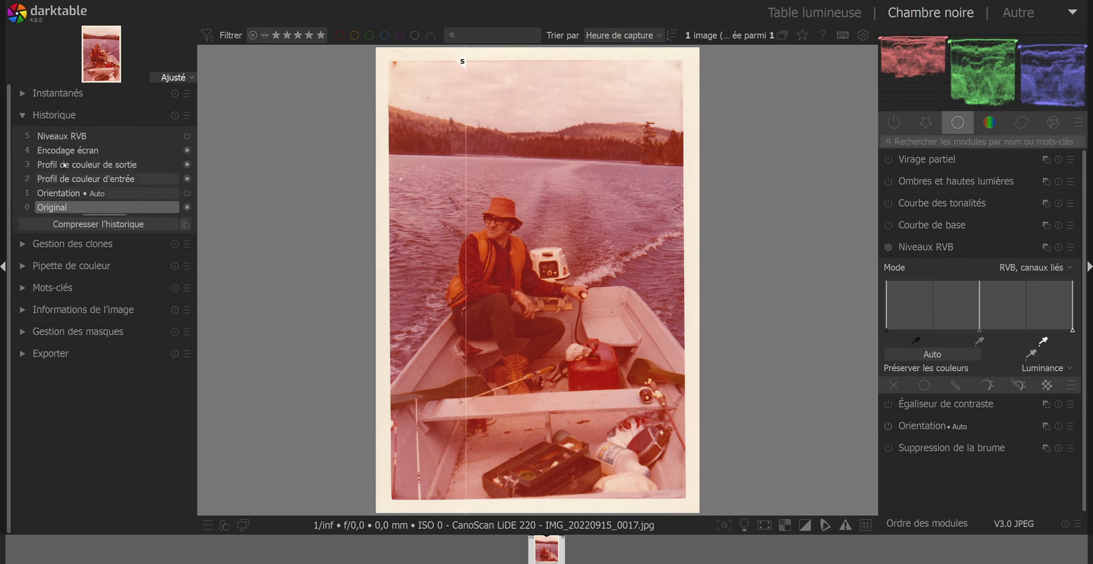
{"action": "left_click", "coordinate": [67, 135]}
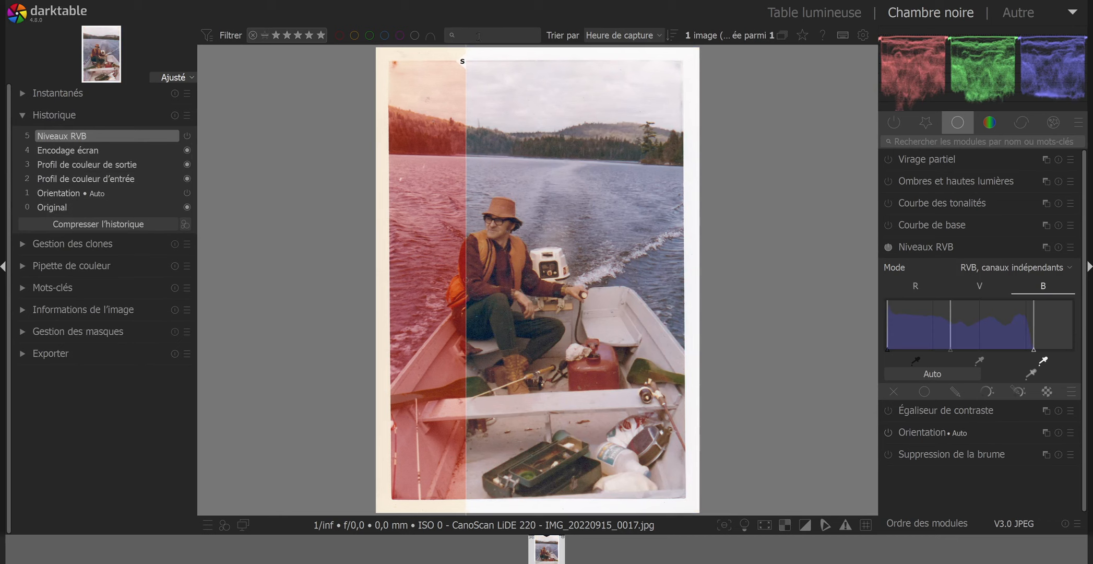
{"action": "left_click_drag", "start_coordinate": [465, 61], "coordinate": [287, 88]}
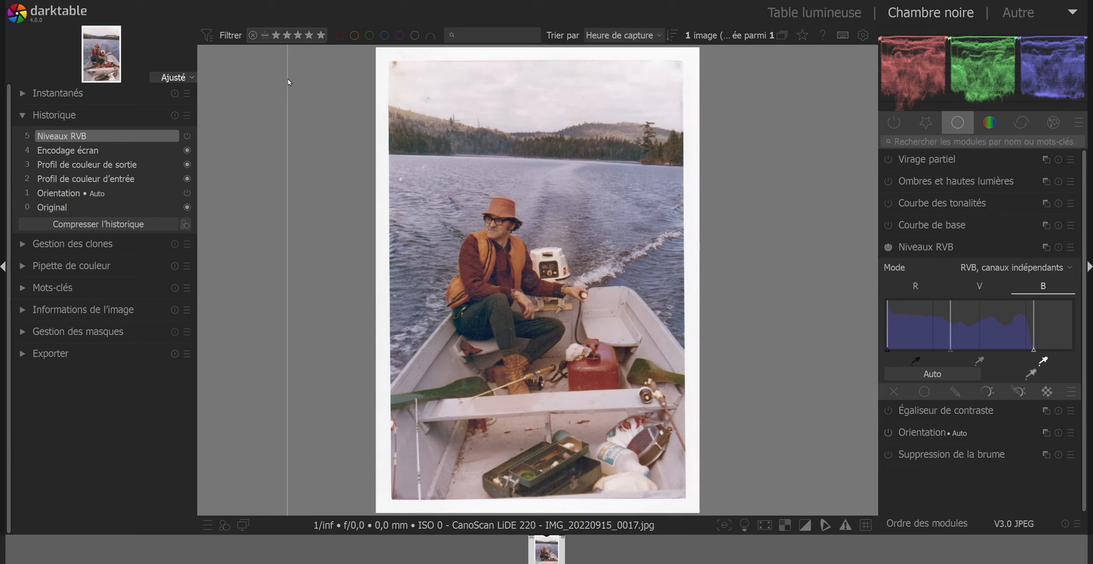
- Turn off the Original snapshot comparison, return to the history list and collapse the Niveaux RVB module
{"action": "left_click", "coordinate": [50, 94]}
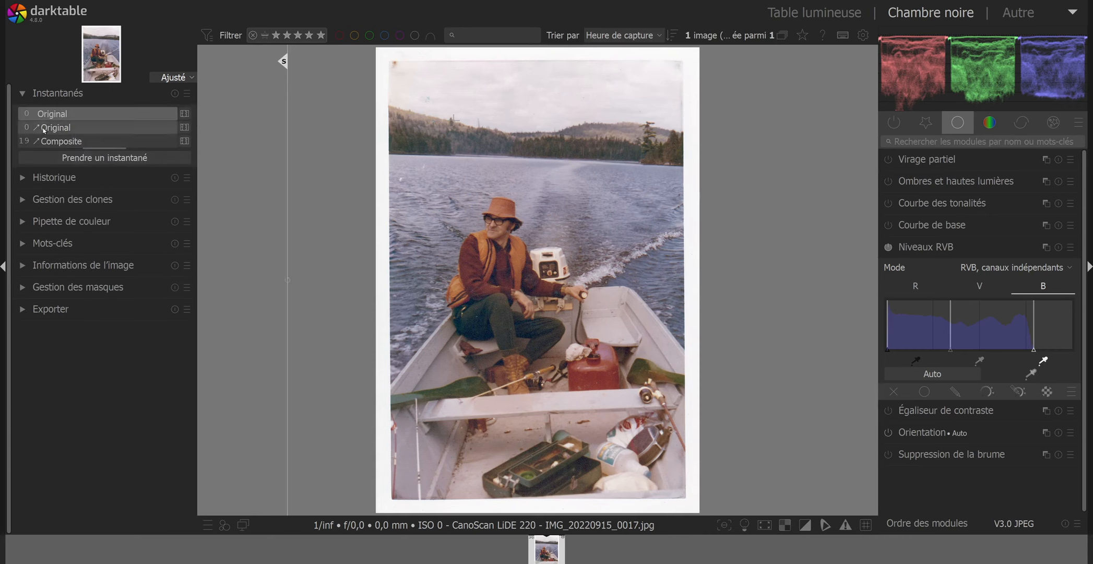
{"action": "left_click", "coordinate": [64, 115]}
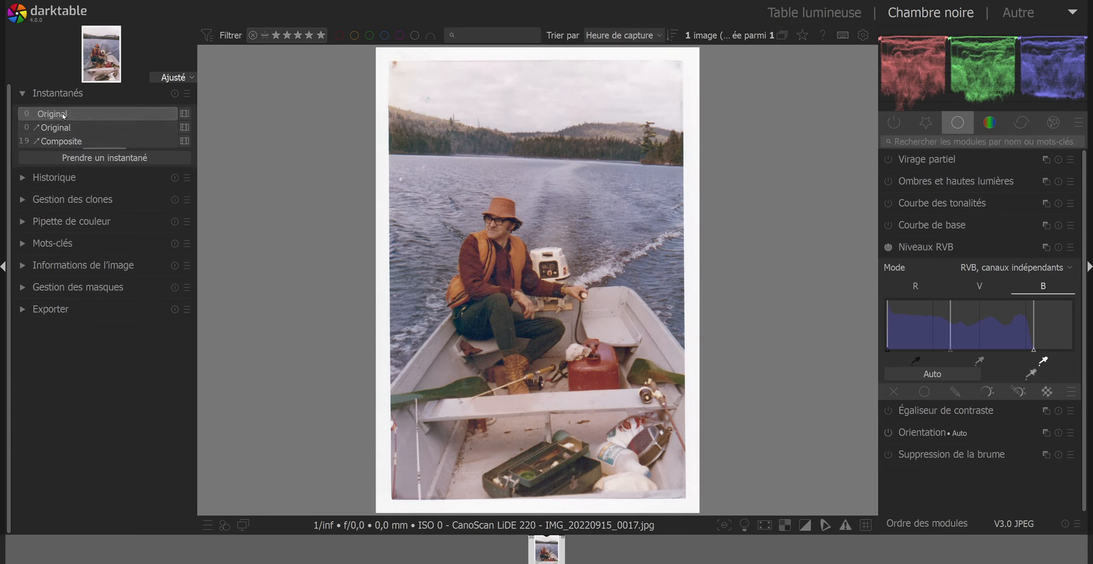
{"action": "left_click", "coordinate": [22, 177]}
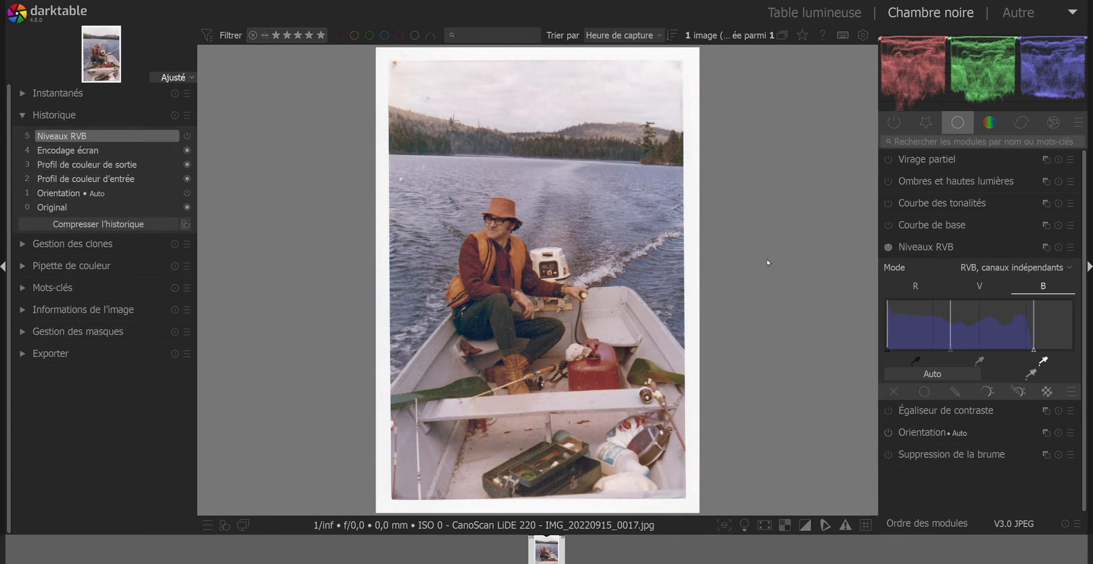
{"action": "left_click", "coordinate": [945, 249]}
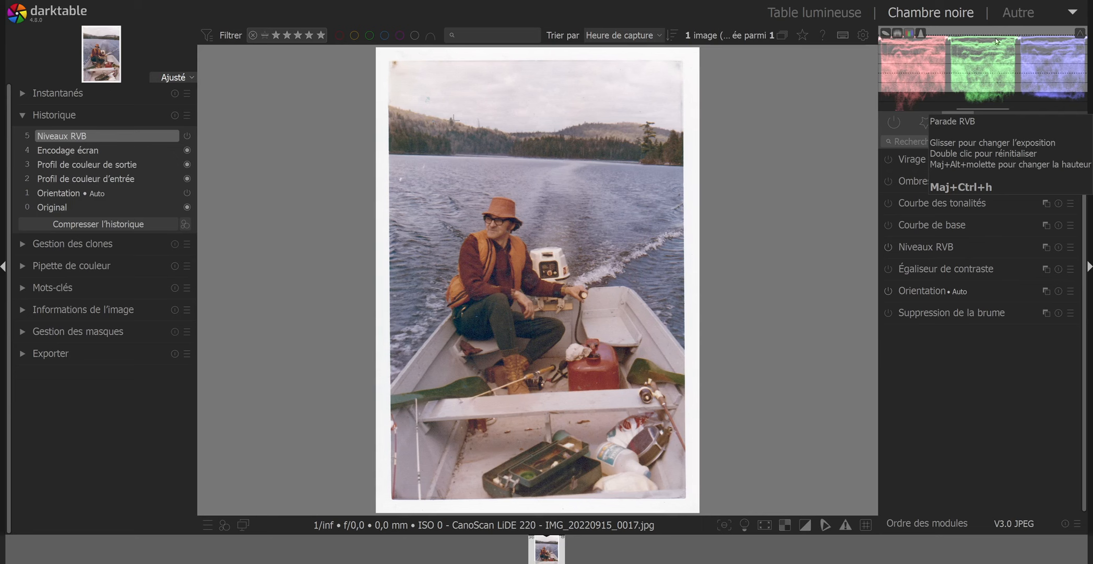
{"action": "scroll", "coordinate": [517, 310], "scroll_direction": "up", "scroll_amount": 2}
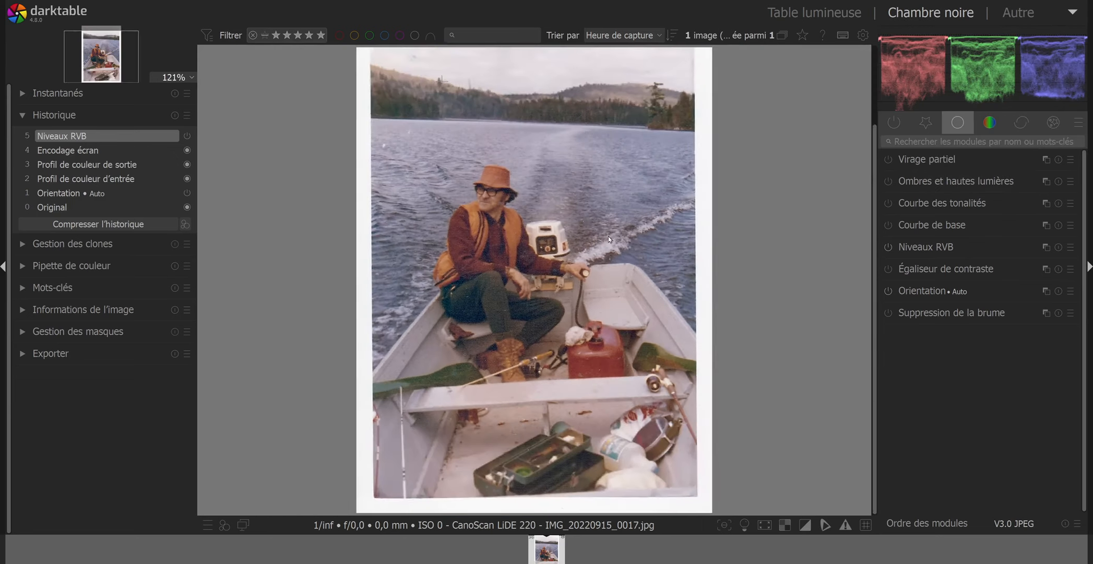
{"action": "scroll", "coordinate": [608, 236], "scroll_direction": "up", "scroll_amount": 1}
{"action": "scroll", "coordinate": [513, 196], "scroll_direction": "down", "scroll_amount": 2}
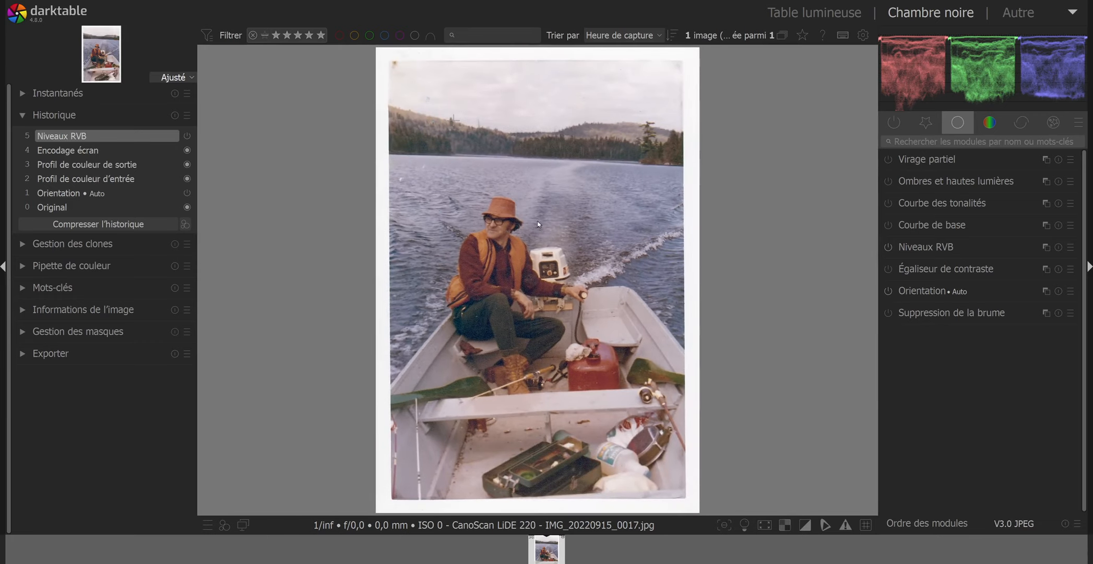